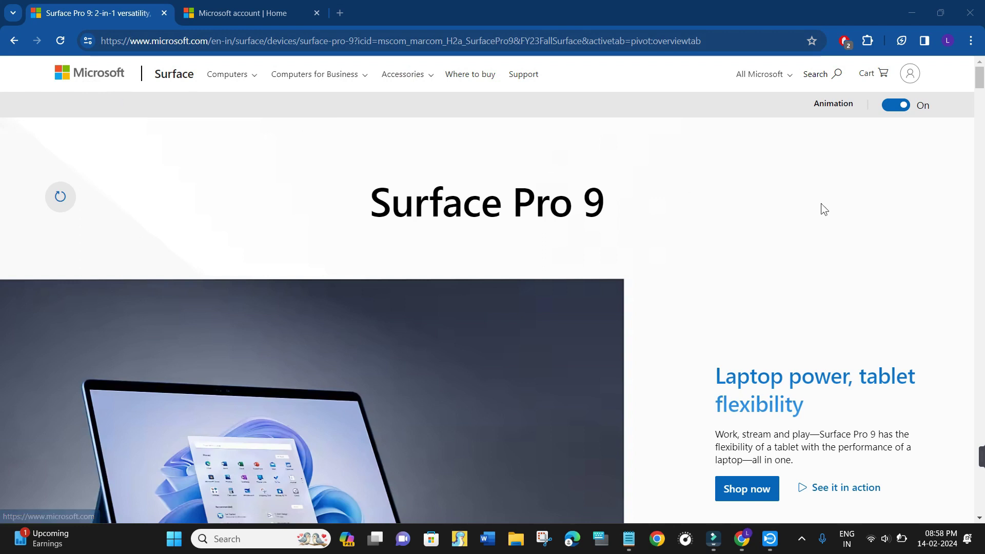
scroll(822, 202, down, 3)
scroll(821, 202, up, 3)
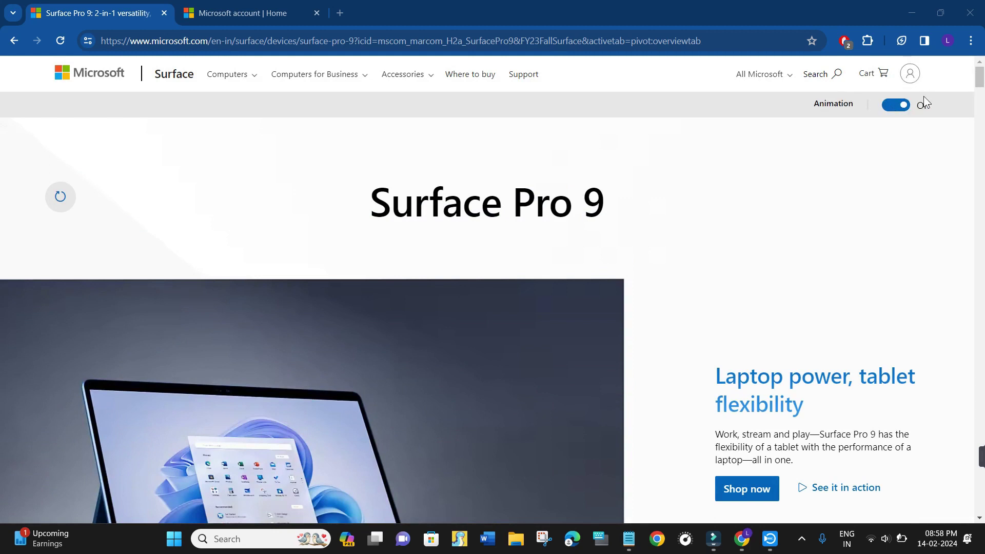
From the Surface site's account menu, open 'My Microsoft account' in a new tab
click(912, 73)
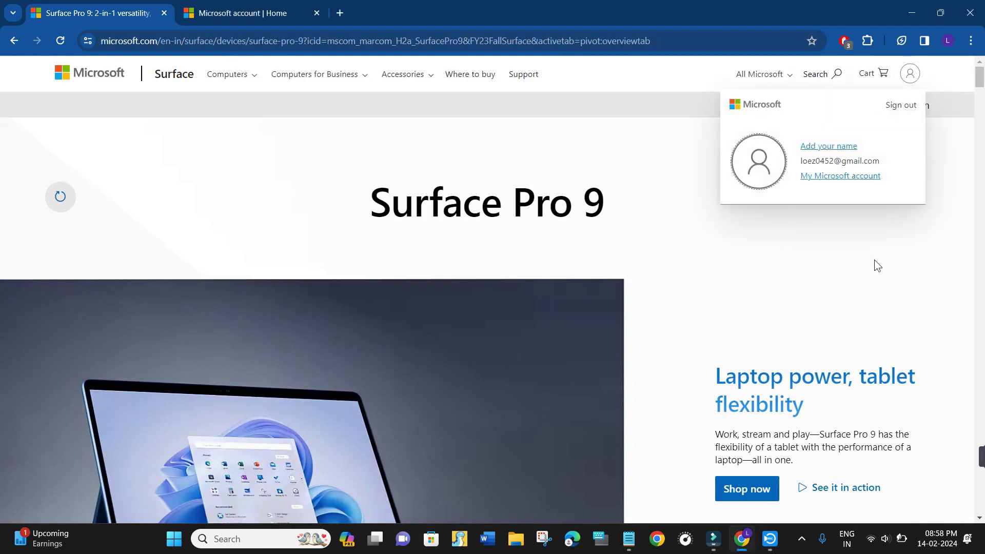
click(840, 176)
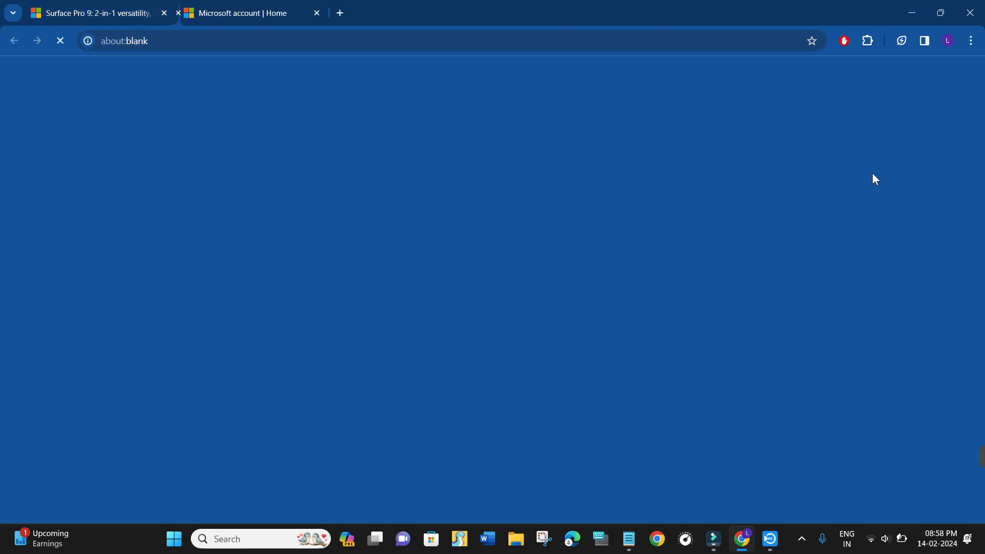
On the Microsoft account home tab, go to the Security page
click(387, 16)
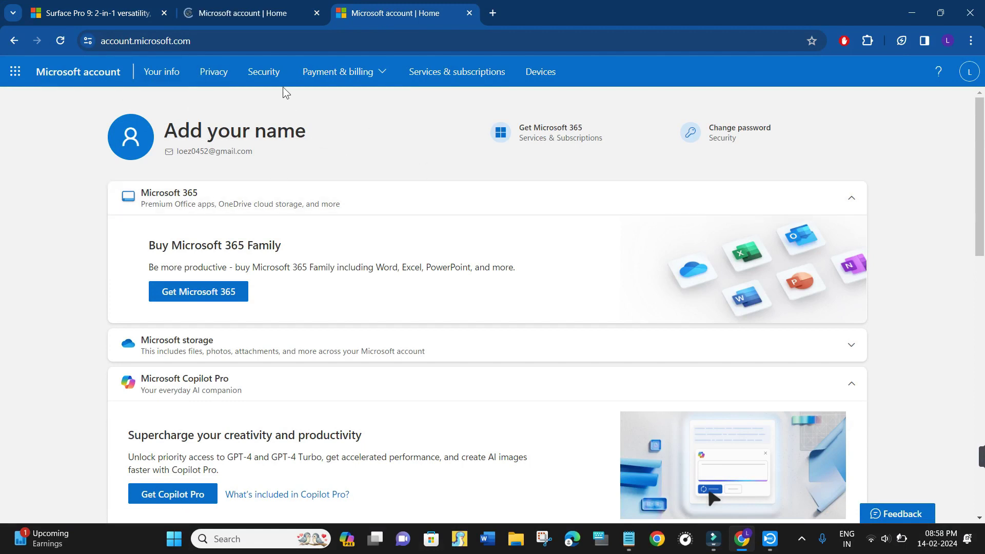
click(263, 77)
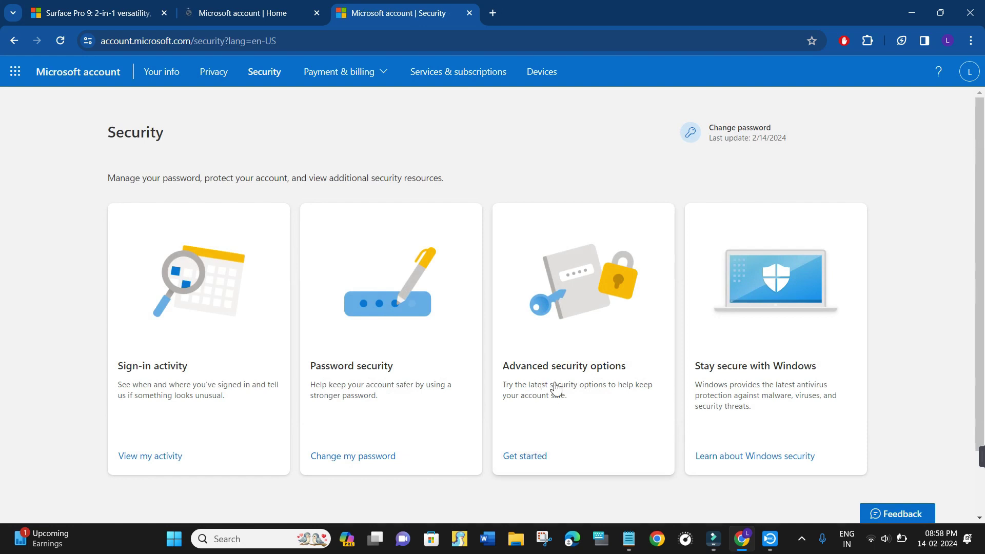
Open the additional security options via 'Get started' under Advanced security options
click(527, 456)
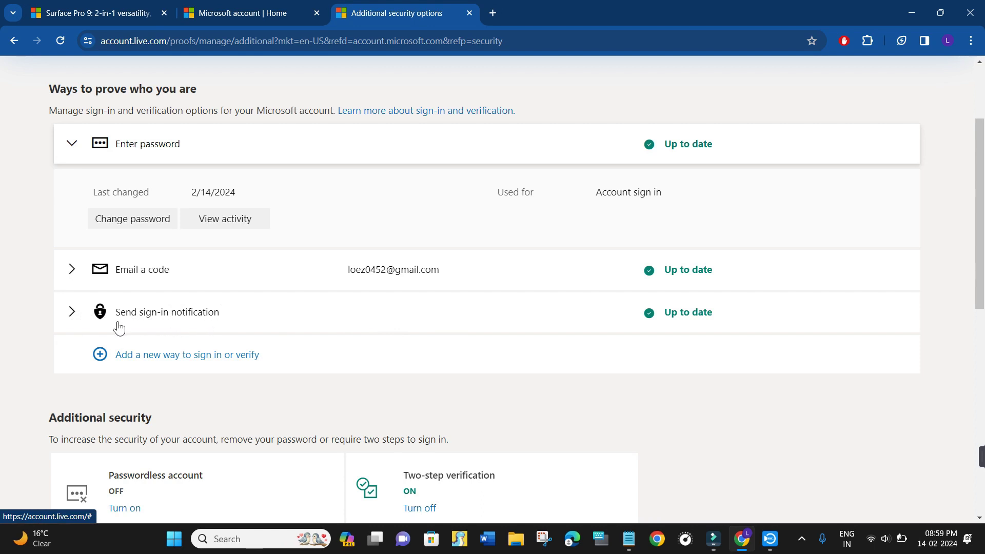
Choose Remove on 'Send sign-in notification' to bring up the Remove Microsoft Authenticator app confirmation
click(71, 312)
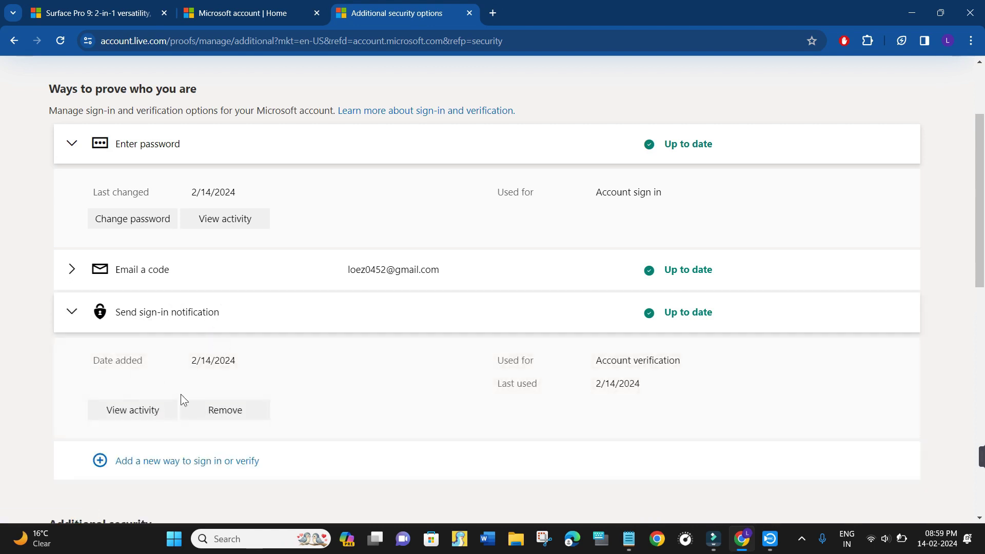
click(235, 408)
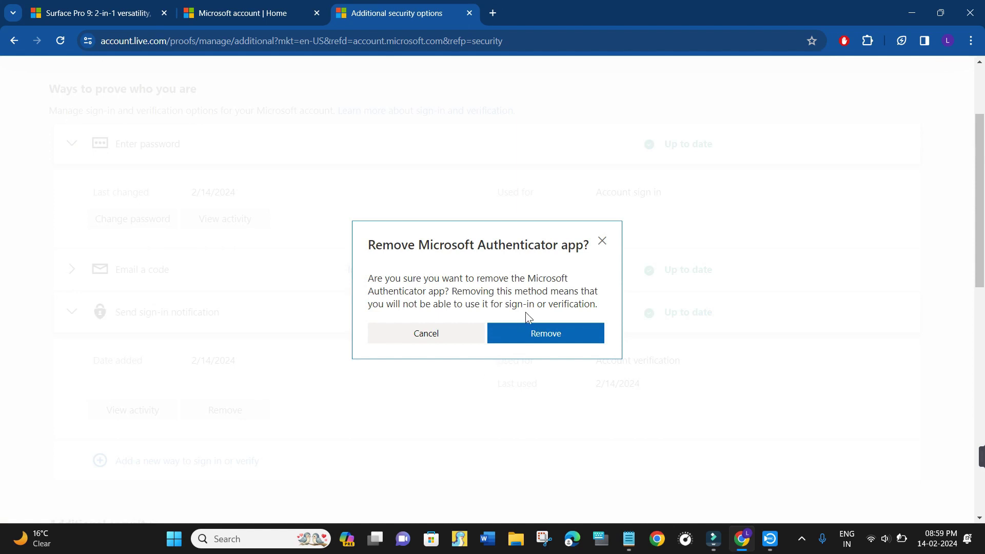